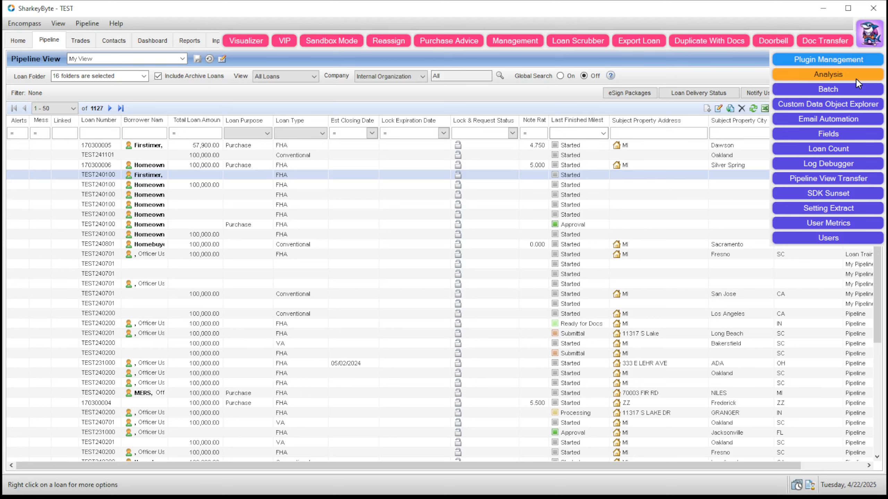
Open the Analysis tool and filter the rules for the field reference [3142].
{"action": "left_click", "coordinate": [856, 79]}
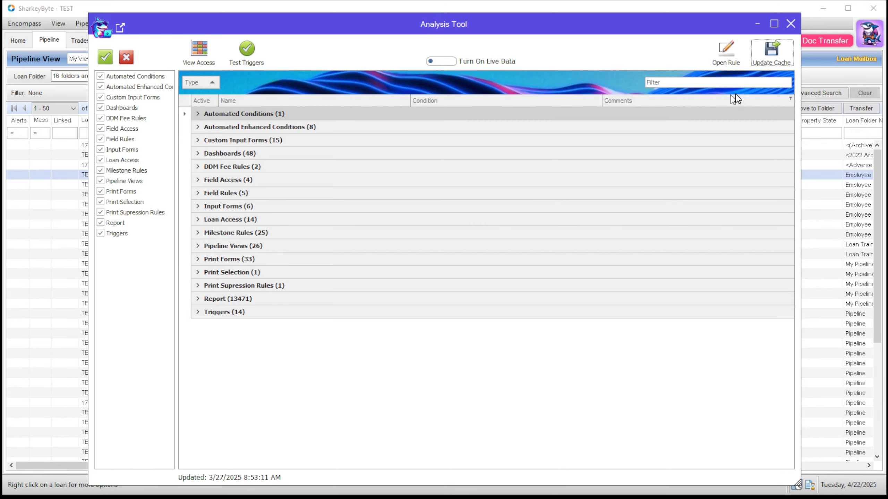
{"action": "left_click", "coordinate": [680, 82]}
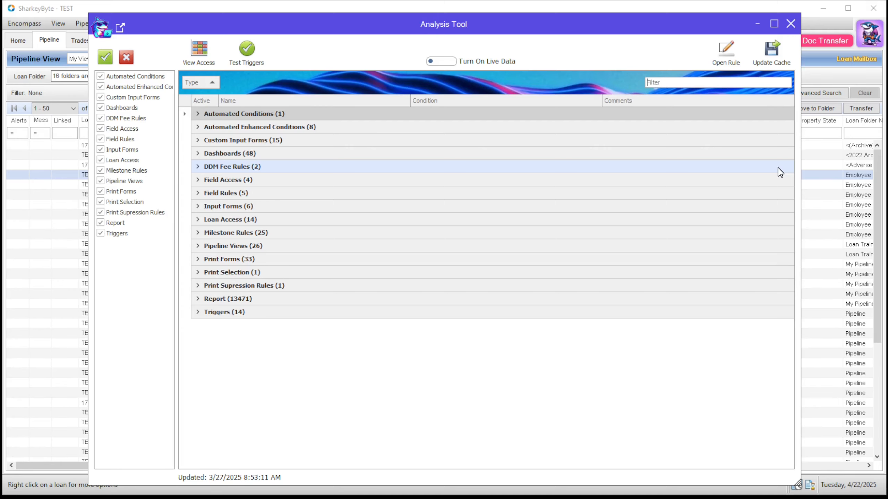
{"action": "type", "text": "[3142]"}
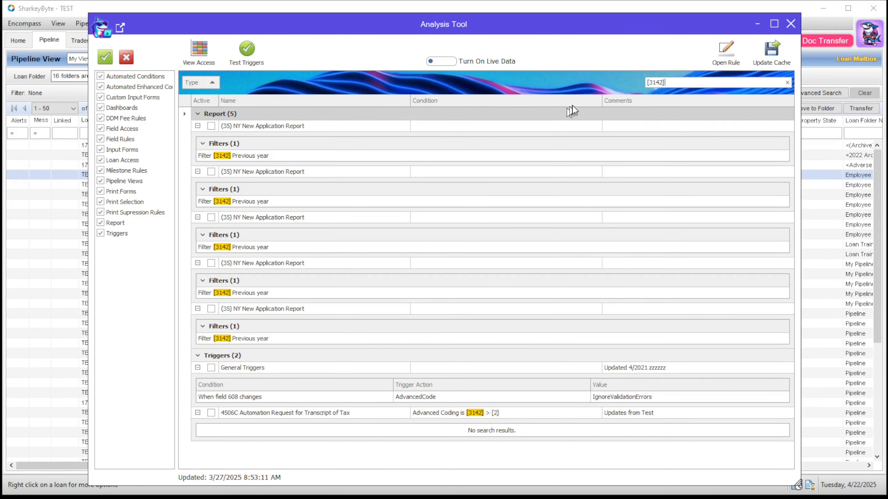
Filter the rules for 3142 without brackets and check the export formats offered for the results.
{"action": "left_click_drag", "start_coordinate": [678, 83], "coordinate": [621, 83]}
{"action": "type", "text": "3142"}
{"action": "scroll", "coordinate": [488, 212], "scroll_direction": "down", "scroll_amount": 3}
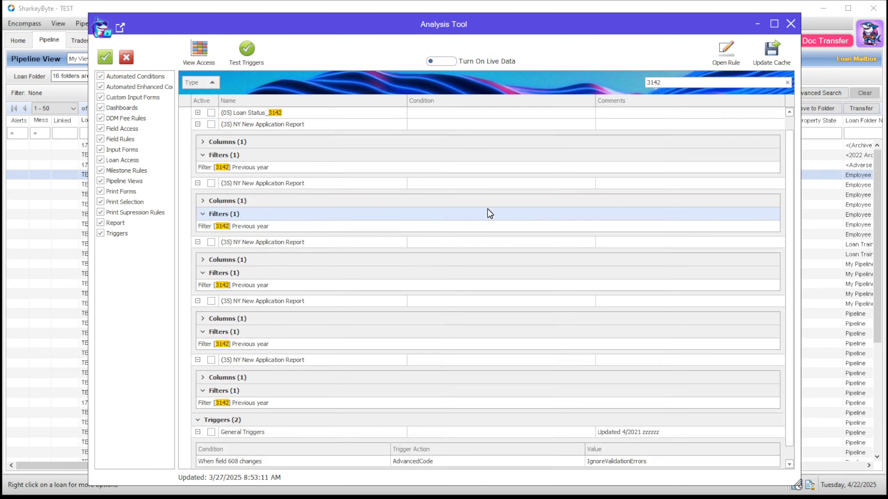
{"action": "scroll", "coordinate": [489, 213], "scroll_direction": "up", "scroll_amount": 3}
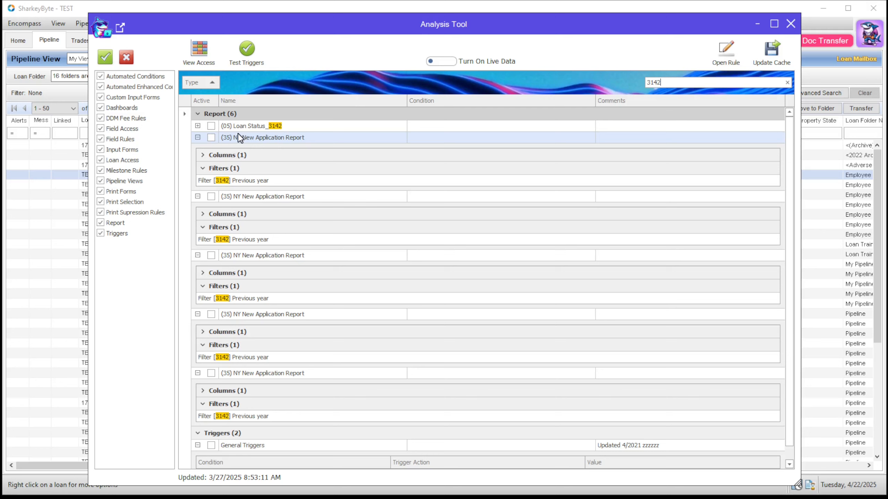
{"action": "left_click", "coordinate": [119, 30]}
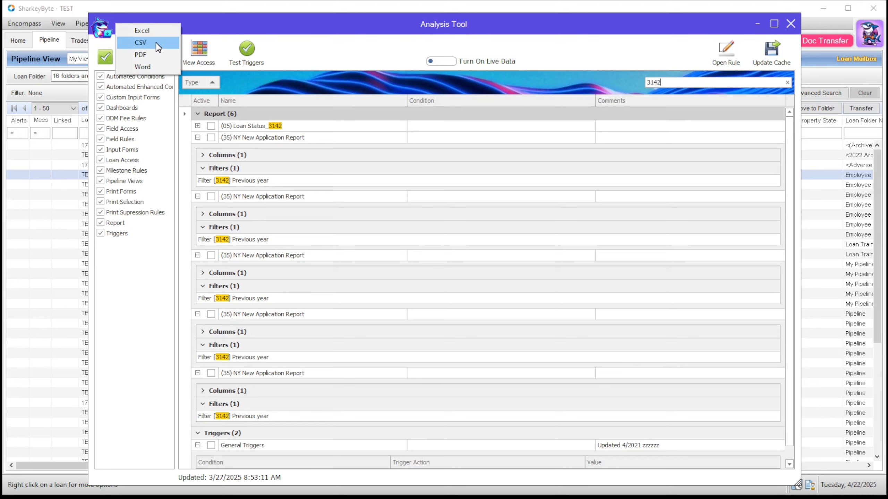
{"action": "left_click", "coordinate": [162, 68]}
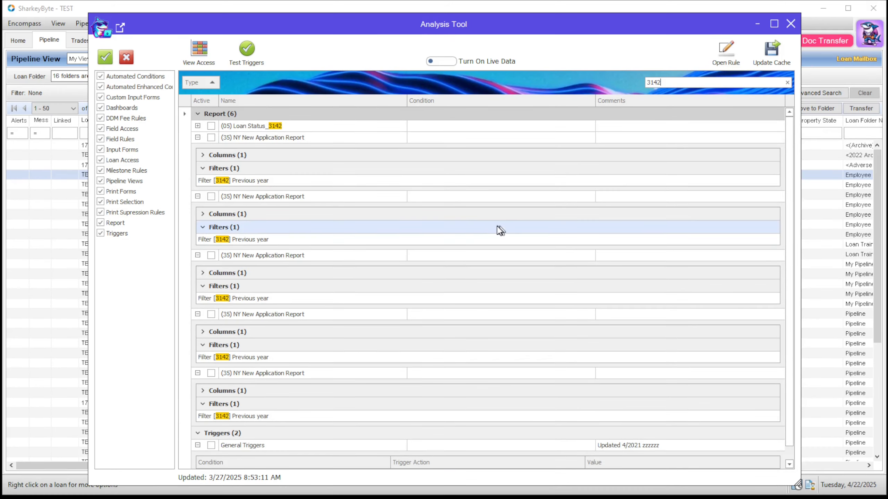
Open the General Triggers rule from the filtered results to view its definition, and close it without saving.
{"action": "scroll", "coordinate": [481, 243], "scroll_direction": "down", "scroll_amount": 2}
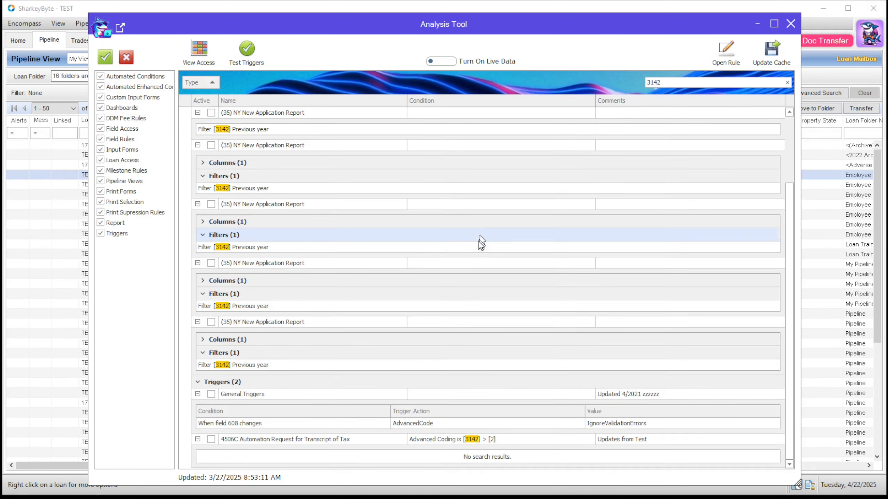
{"action": "left_click", "coordinate": [419, 397]}
{"action": "left_click", "coordinate": [734, 65]}
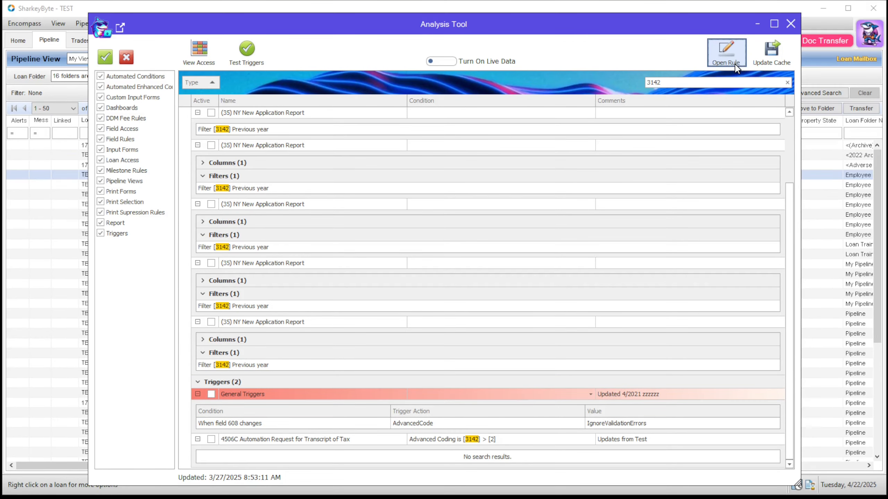
{"action": "left_click_drag", "start_coordinate": [885, 125], "coordinate": [324, 80]}
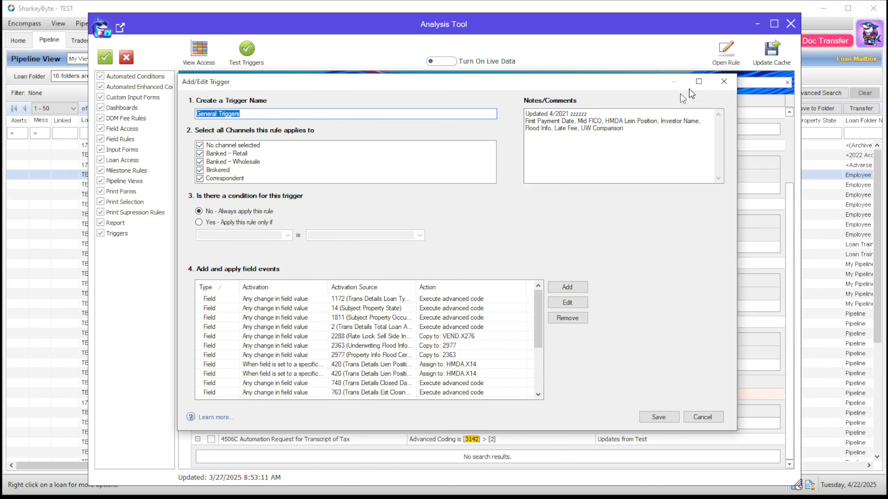
{"action": "left_click", "coordinate": [722, 83]}
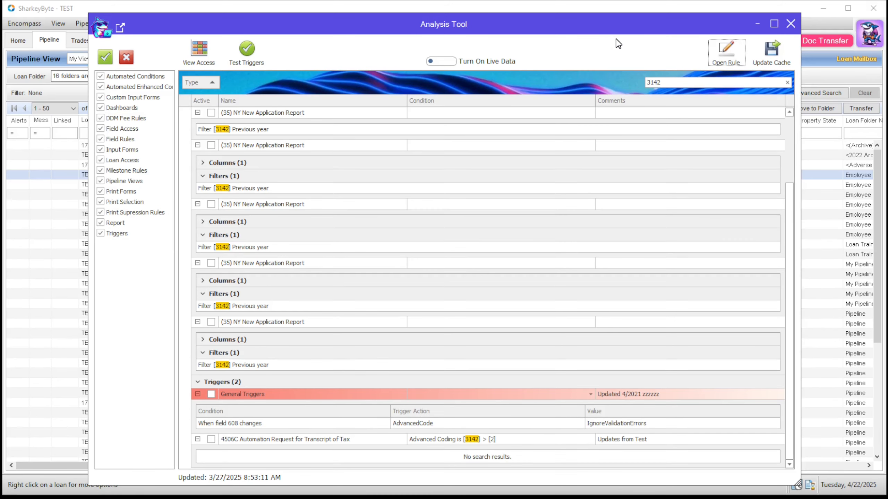
Clear the rule filter and view the Loan Access Rules permissions across all personas.
{"action": "left_click", "coordinate": [786, 82]}
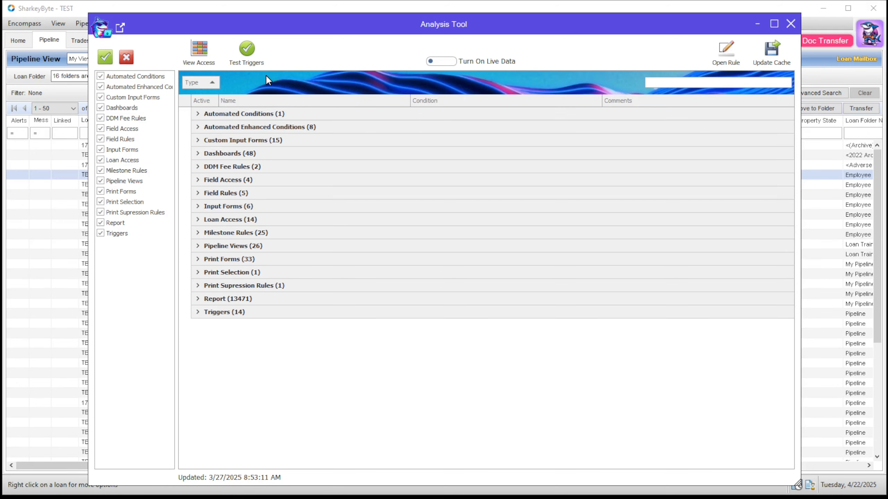
{"action": "left_click", "coordinate": [195, 62]}
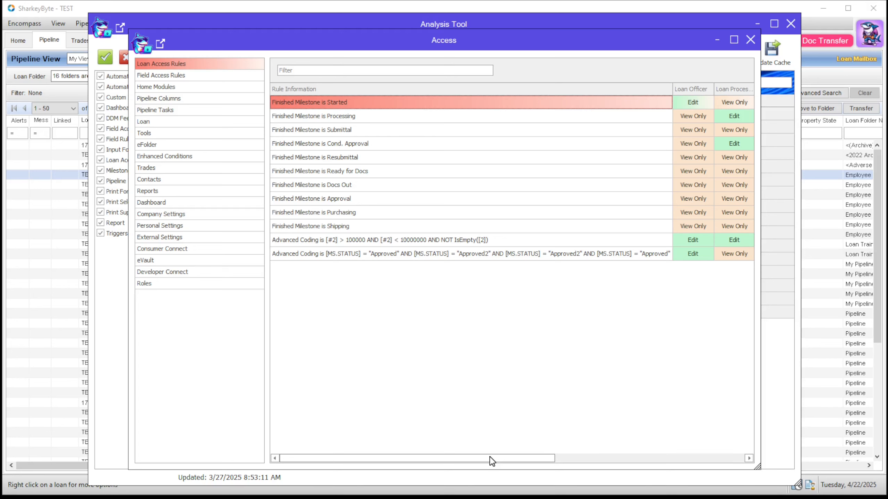
{"action": "left_click_drag", "start_coordinate": [490, 459], "coordinate": [687, 460]}
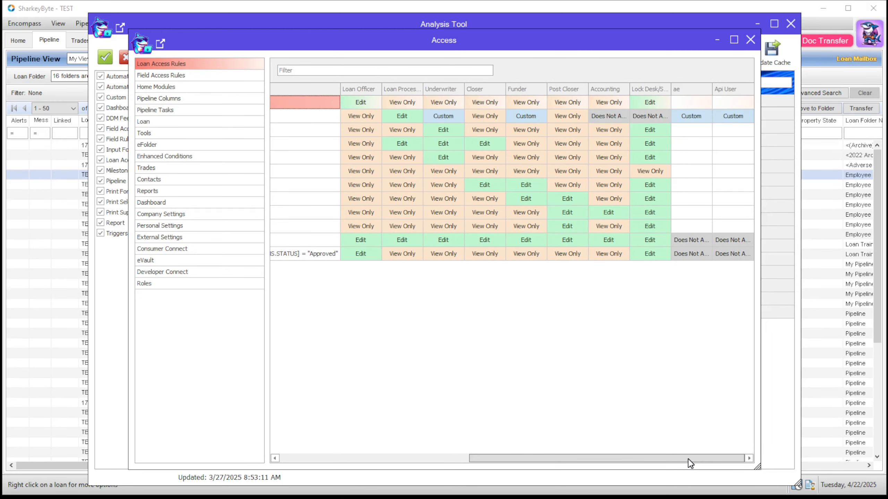
{"action": "left_click_drag", "start_coordinate": [690, 464], "coordinate": [446, 437]}
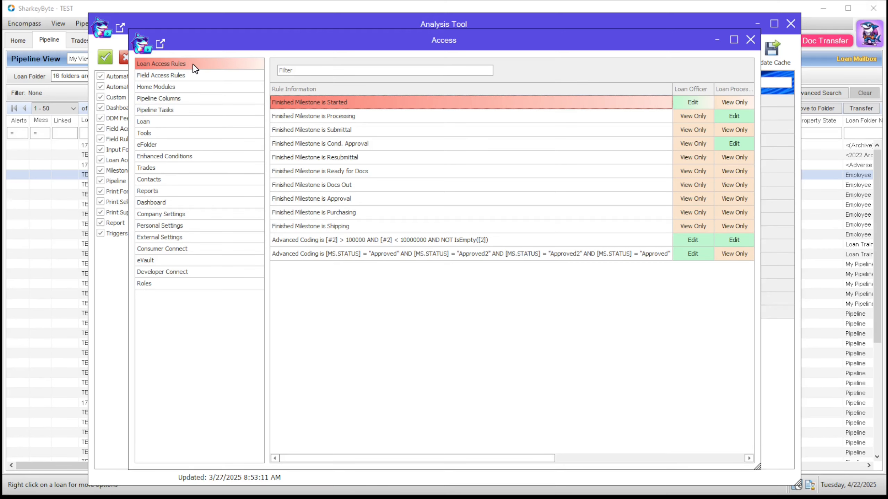
View the persona permissions for the Loan and Reports categories.
{"action": "left_click", "coordinate": [190, 121]}
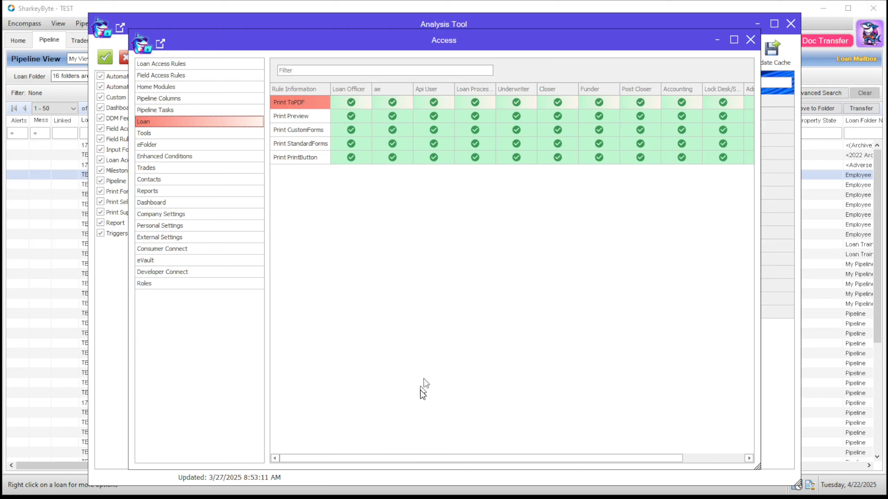
{"action": "mouse_move", "coordinate": [414, 463]}
{"action": "left_mouse_down"}
{"action": "mouse_move", "coordinate": [504, 464]}
{"action": "mouse_move", "coordinate": [398, 460]}
{"action": "left_mouse_up"}
{"action": "left_click", "coordinate": [171, 192]}
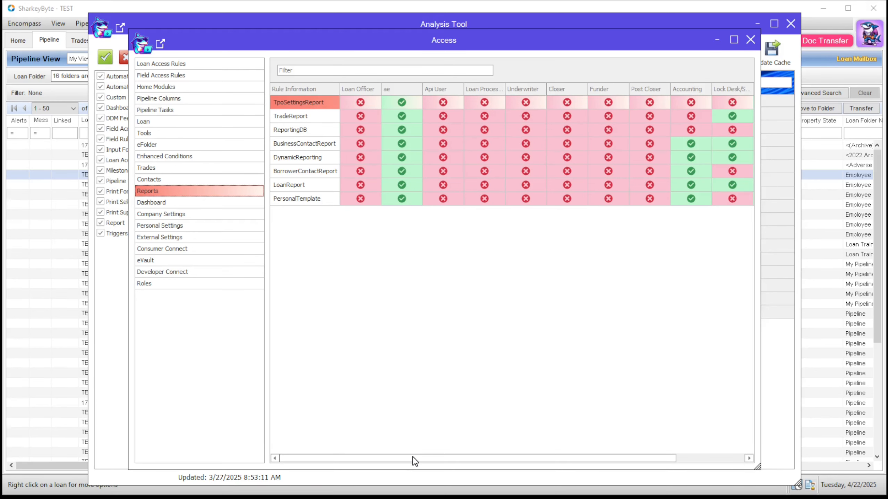
{"action": "left_click_drag", "start_coordinate": [415, 462], "coordinate": [357, 465]}
Look through the Field Access Rules permissions and open the export options for the access grid.
{"action": "left_click", "coordinate": [224, 77]}
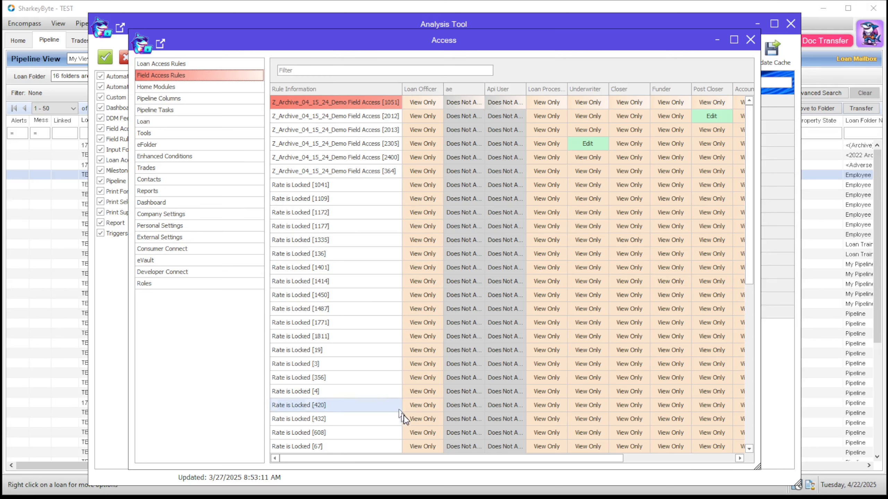
{"action": "scroll", "coordinate": [475, 388], "scroll_direction": "down", "scroll_amount": 7}
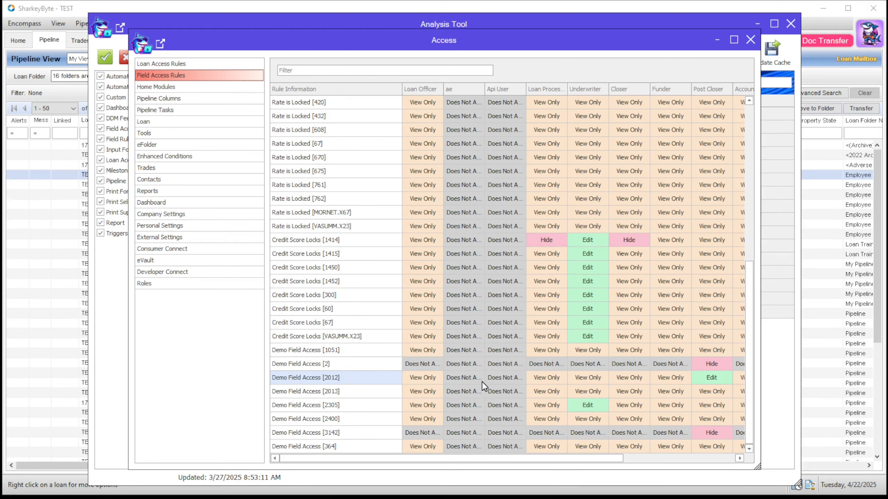
{"action": "scroll", "coordinate": [482, 381], "scroll_direction": "up", "scroll_amount": 5}
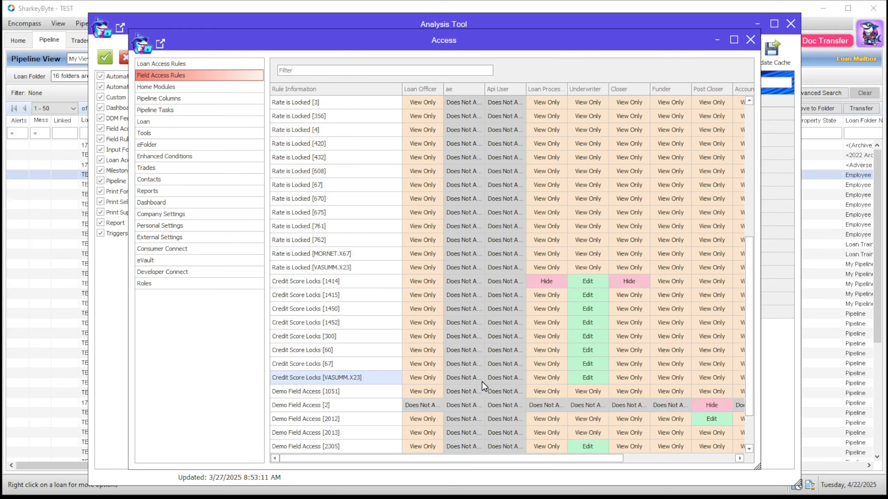
{"action": "left_click", "coordinate": [161, 42]}
{"action": "left_click", "coordinate": [354, 40]}
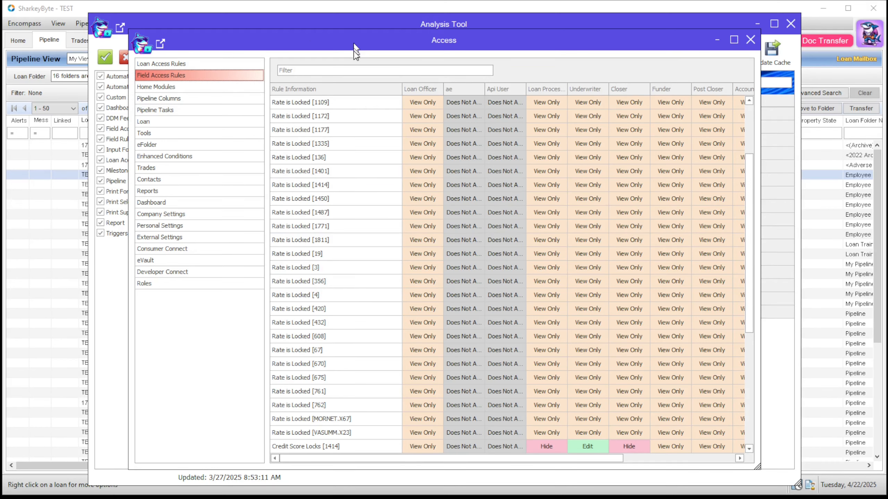
{"action": "left_click_drag", "start_coordinate": [511, 457], "coordinate": [419, 463]}
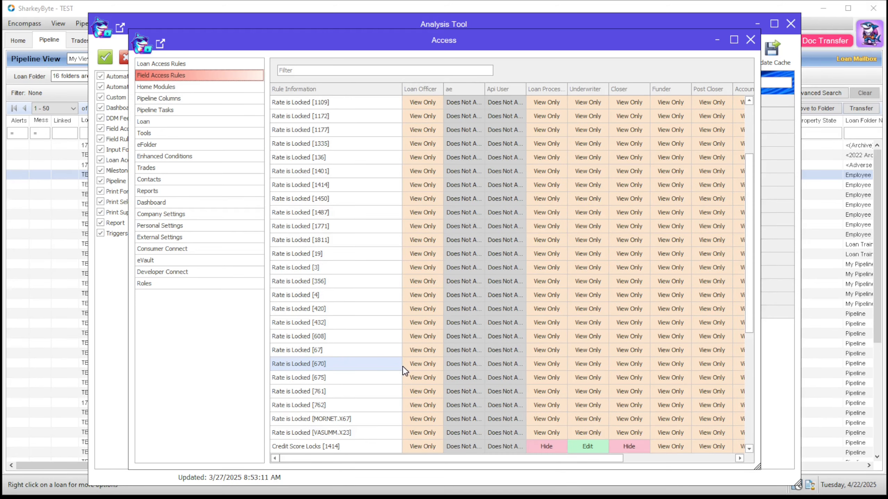
Examine the Credit Score Locks and Demo Field Access permissions across all personas, and close the access overview.
{"action": "scroll", "coordinate": [402, 367], "scroll_direction": "down", "scroll_amount": 5}
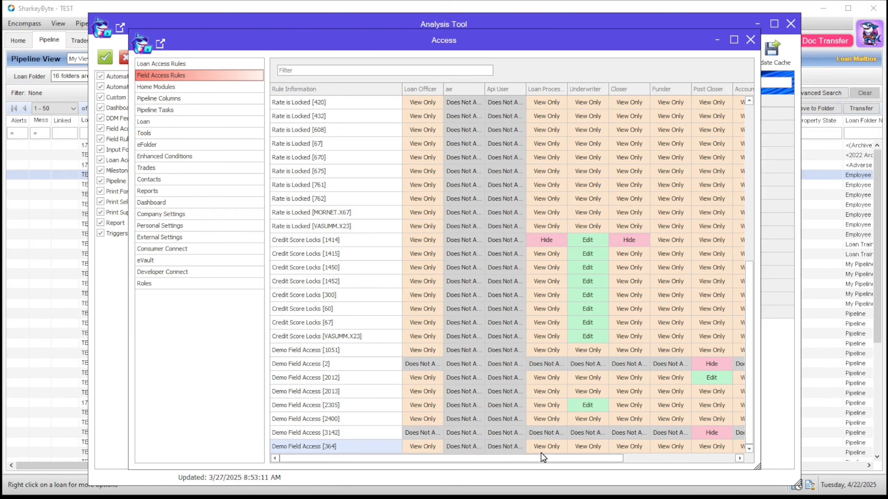
{"action": "left_click_drag", "start_coordinate": [546, 461], "coordinate": [669, 466]}
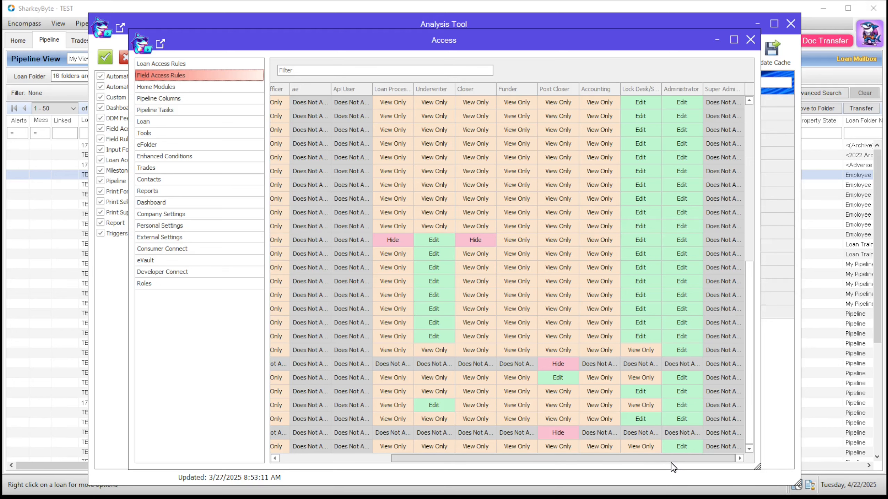
{"action": "left_click_drag", "start_coordinate": [671, 463], "coordinate": [503, 465]}
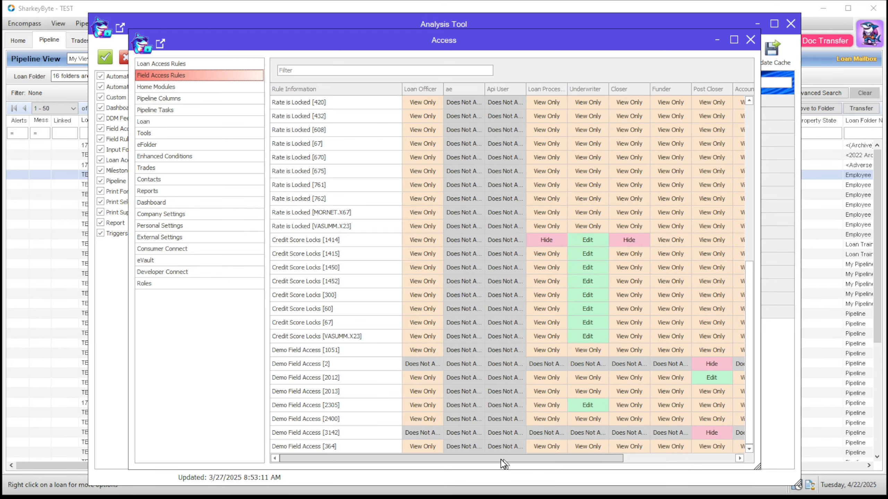
{"action": "left_click", "coordinate": [749, 40]}
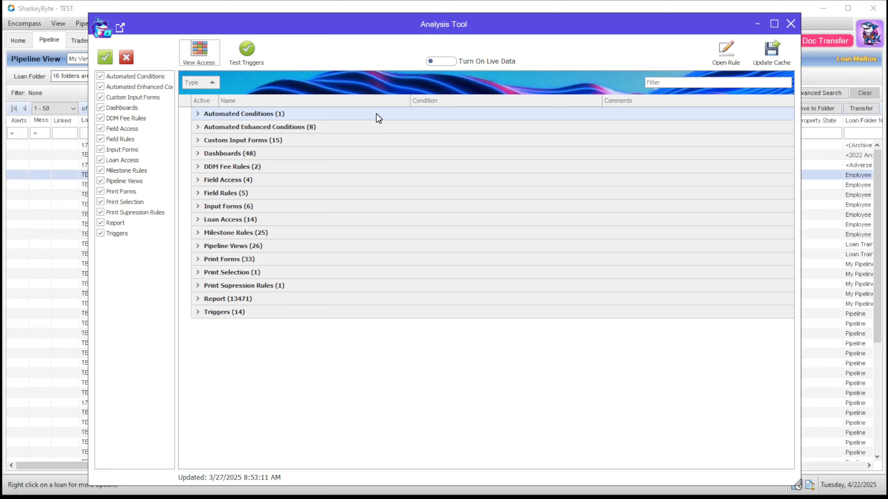
Open the trigger tests and look through the listed code for all rule types, from Automated Conditions to Triggers.
{"action": "left_click", "coordinate": [246, 51]}
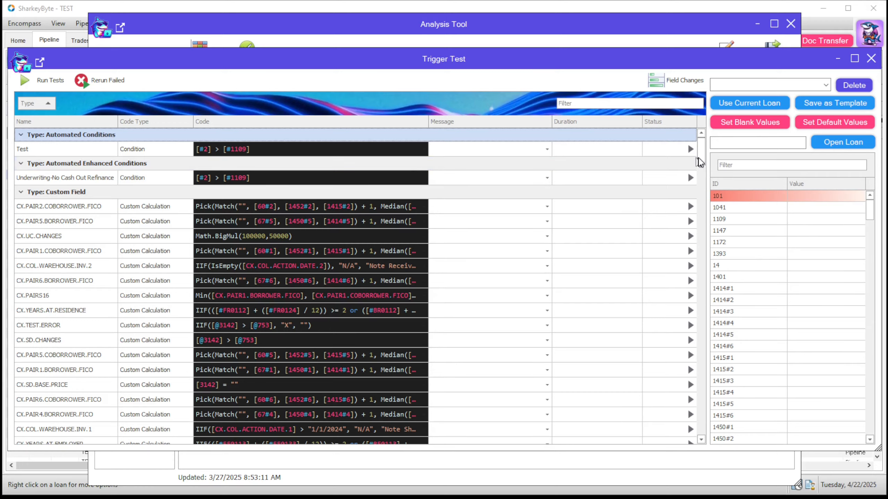
{"action": "left_click_drag", "start_coordinate": [701, 160], "coordinate": [703, 208]}
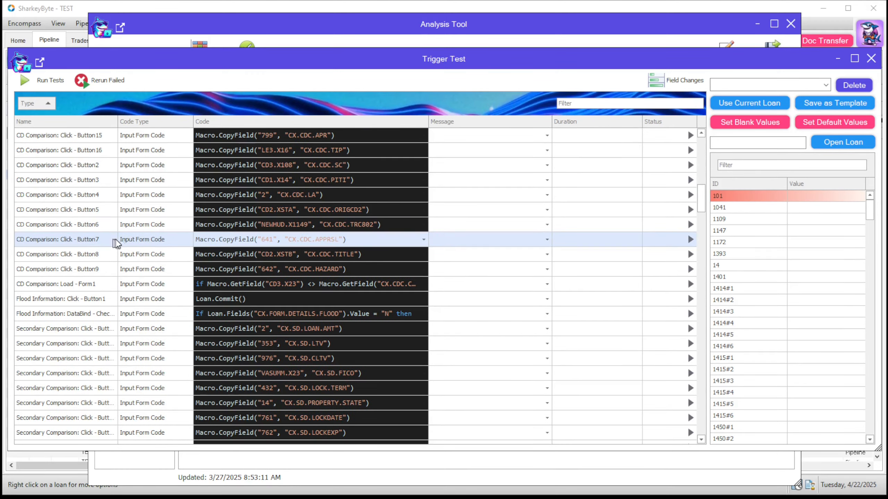
{"action": "scroll", "coordinate": [689, 245], "scroll_direction": "down", "scroll_amount": 8}
{"action": "left_click_drag", "start_coordinate": [710, 235], "coordinate": [725, 335]}
{"action": "scroll", "coordinate": [728, 344], "scroll_direction": "down", "scroll_amount": 10}
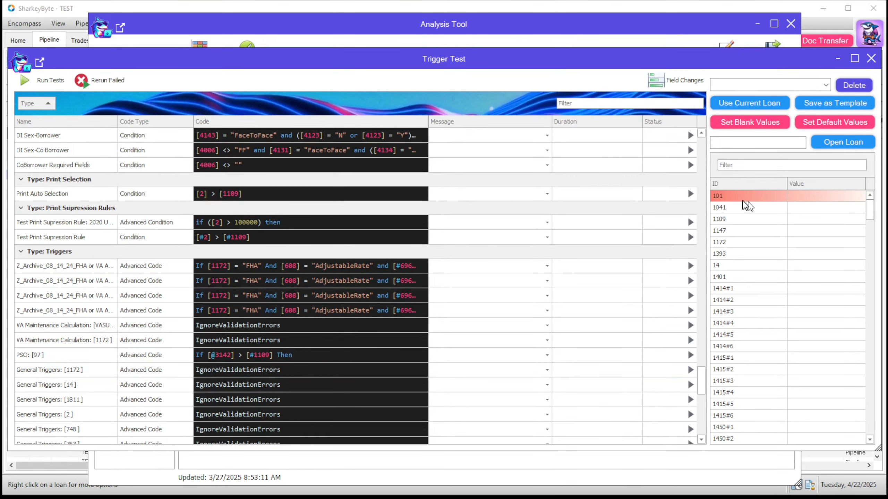
{"action": "left_click_drag", "start_coordinate": [701, 385], "coordinate": [710, 150]}
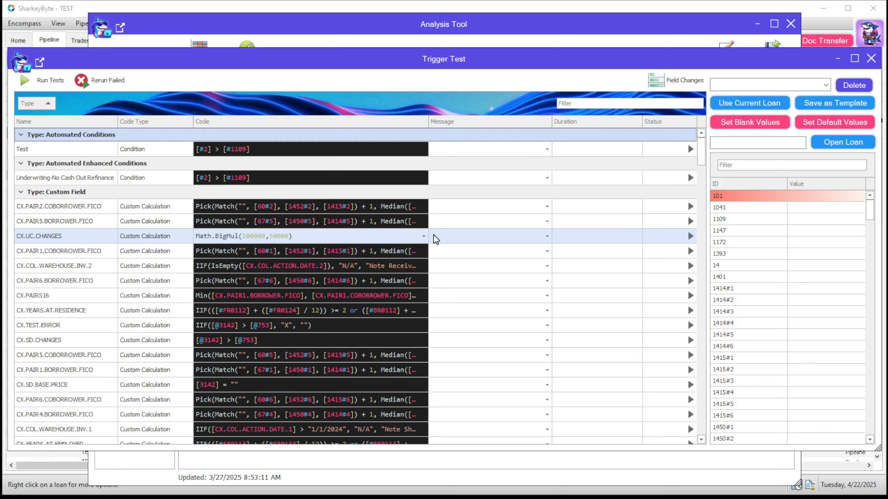
Run the tests on all listed rule code and cancel the run partway through the Milestone Rules.
{"action": "left_click", "coordinate": [32, 83]}
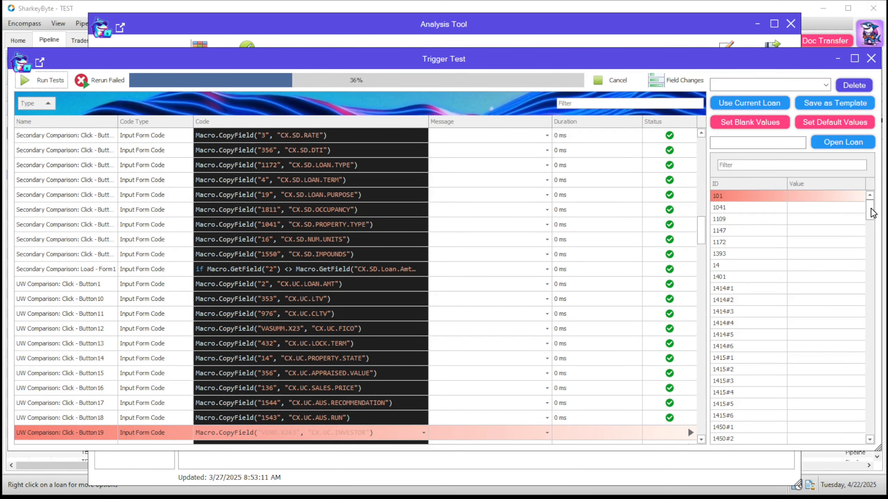
{"action": "mouse_move", "coordinate": [870, 213]}
{"action": "left_mouse_down"}
{"action": "mouse_move", "coordinate": [877, 424]}
{"action": "mouse_move", "coordinate": [870, 200]}
{"action": "left_mouse_up"}
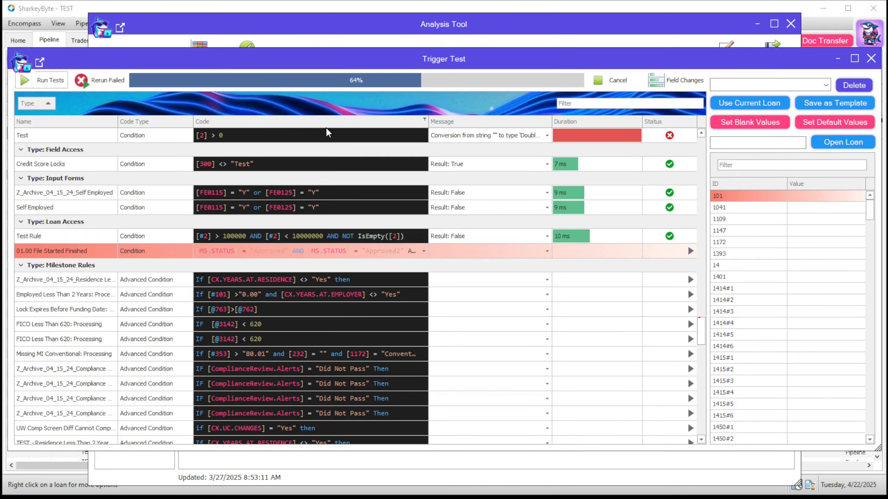
{"action": "left_click", "coordinate": [618, 81]}
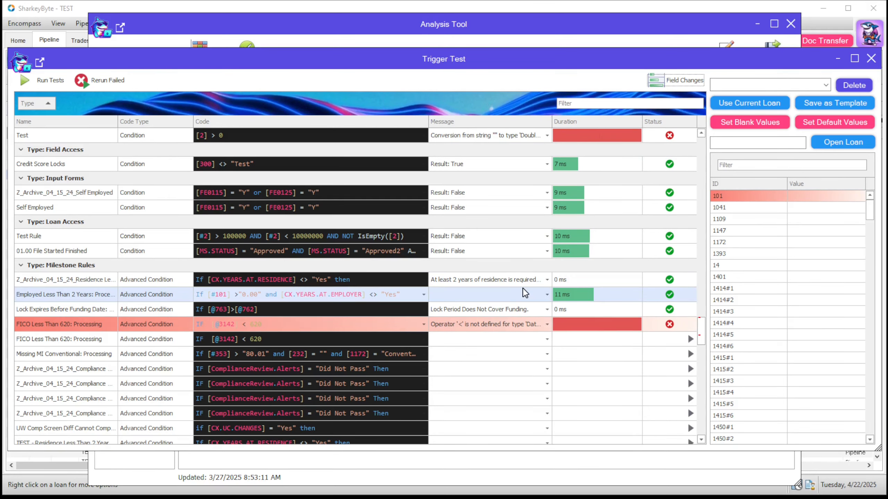
Read the full error message and hint for the failed Test condition, [2] > 0.
{"action": "left_click", "coordinate": [547, 135]}
{"action": "triple_click", "coordinate": [455, 161]}
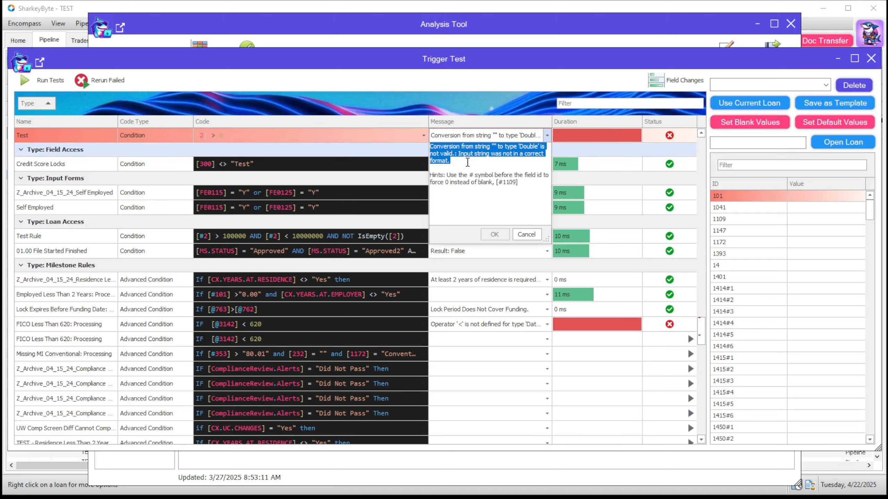
{"action": "triple_click", "coordinate": [522, 181]}
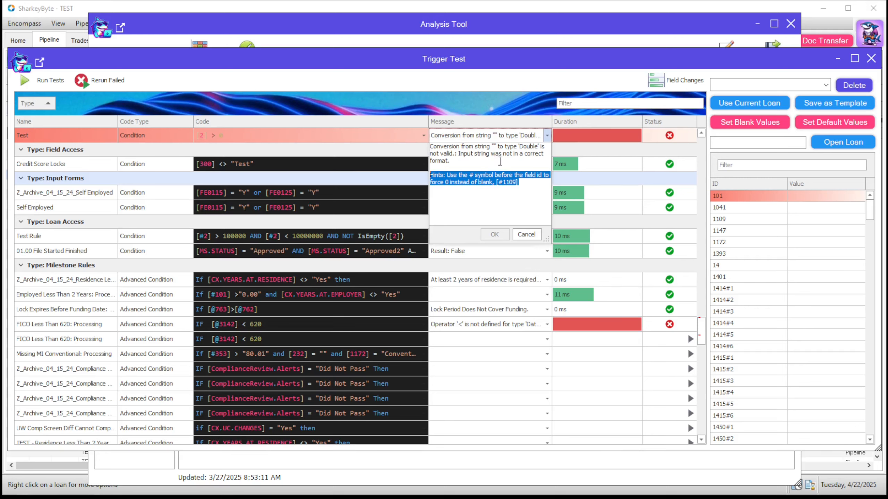
{"action": "left_click", "coordinate": [423, 135]}
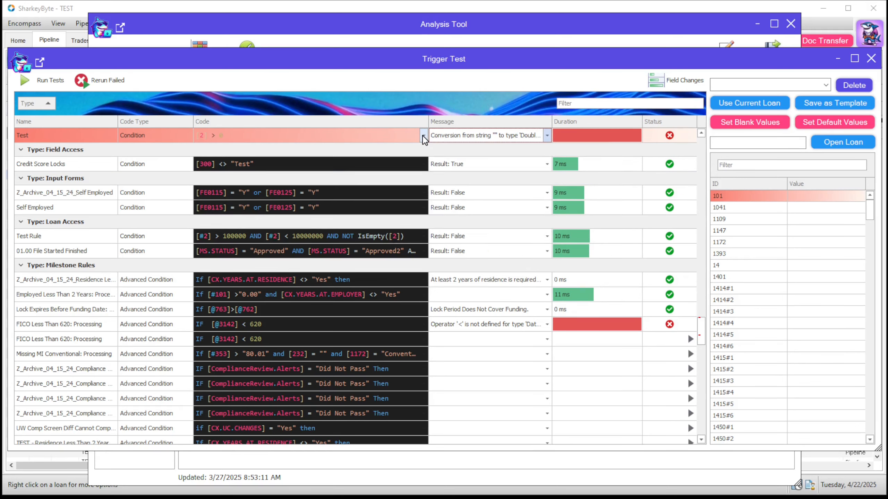
Correct the failed Test condition's code to [#2] > 0, test the corrected code, and close the code editor.
{"action": "left_click", "coordinate": [423, 135]}
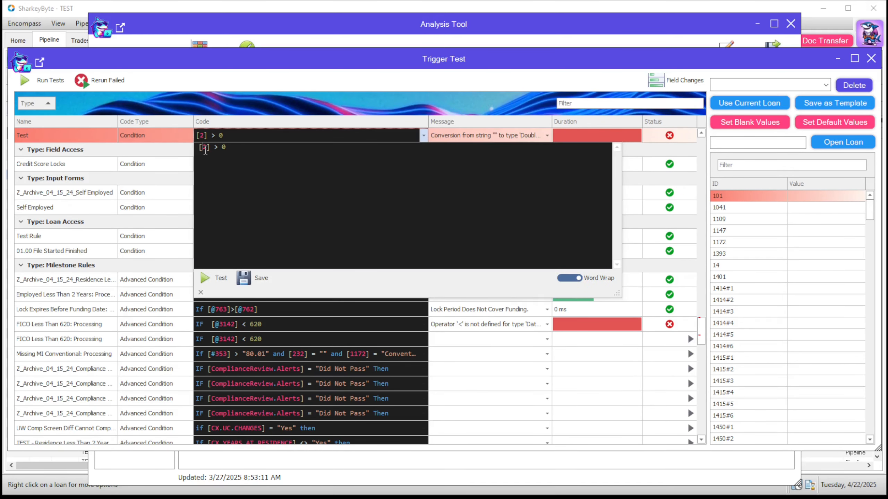
{"action": "left_click", "coordinate": [205, 148]}
{"action": "type", "text": "#"}
{"action": "left_click", "coordinate": [221, 278]}
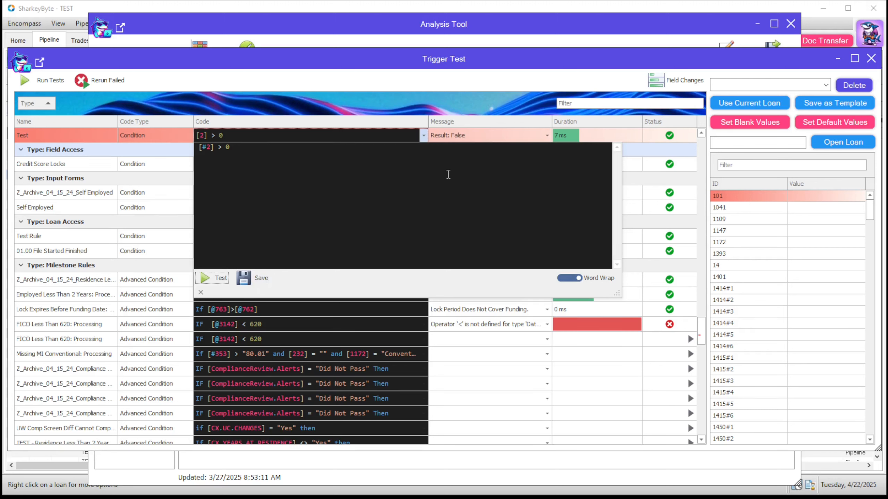
{"action": "left_click", "coordinate": [521, 113]}
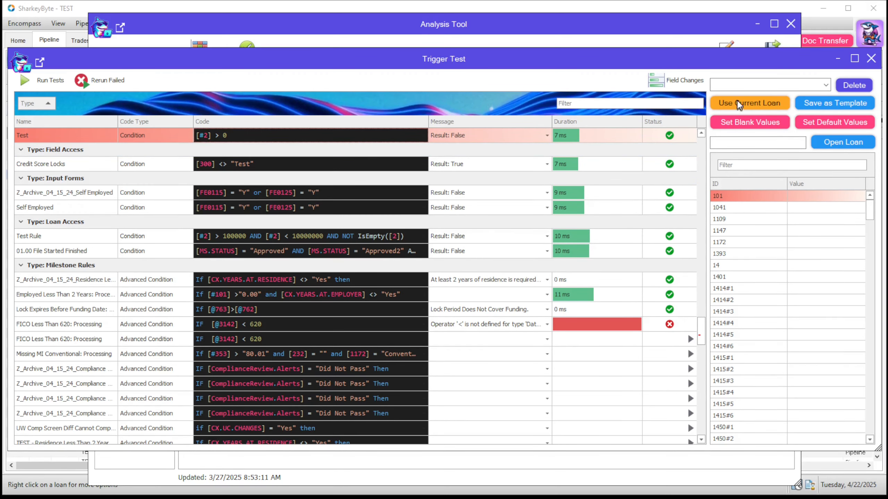
Load the CA - Default Values template as the test field values, and return to the Automated Conditions at the start of the rule code list.
{"action": "left_click", "coordinate": [767, 146]}
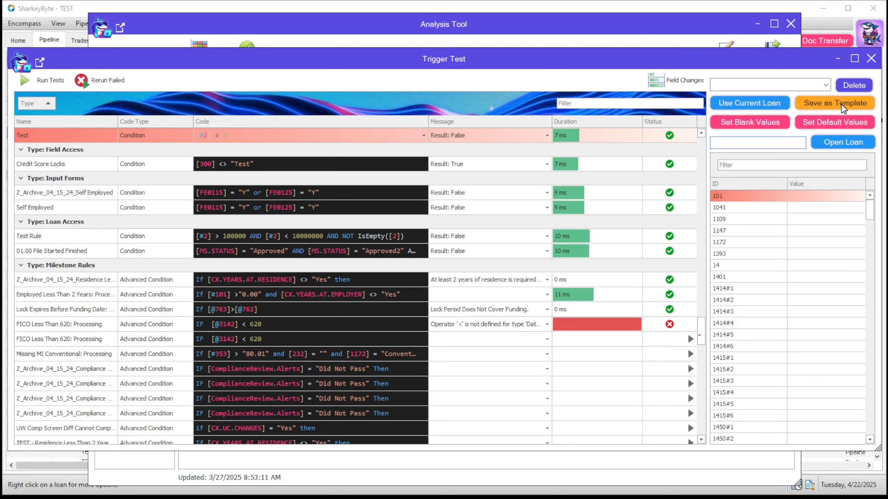
{"action": "left_click", "coordinate": [825, 85]}
{"action": "left_click", "coordinate": [769, 93]}
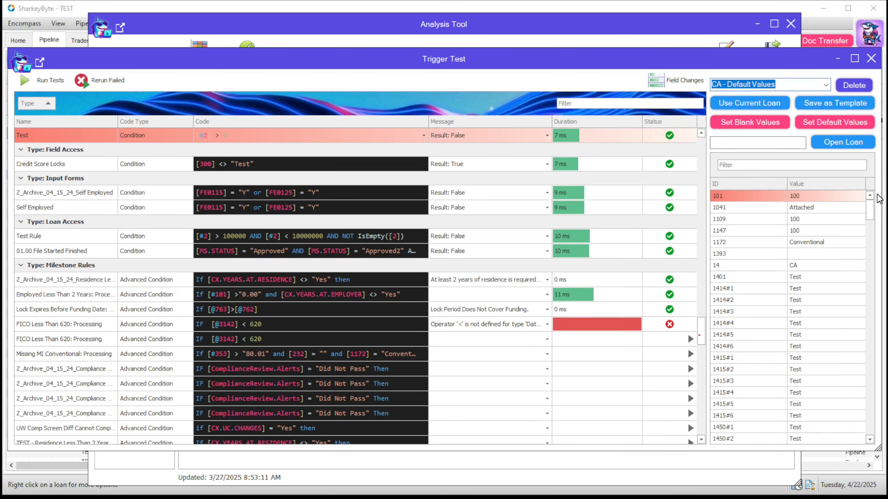
{"action": "mouse_move", "coordinate": [874, 215]}
{"action": "left_mouse_down"}
{"action": "mouse_move", "coordinate": [875, 435]}
{"action": "mouse_move", "coordinate": [863, 209]}
{"action": "left_mouse_up"}
{"action": "scroll", "coordinate": [860, 212], "scroll_direction": "up", "scroll_amount": 1}
{"action": "left_click_drag", "start_coordinate": [702, 330], "coordinate": [697, 154]}
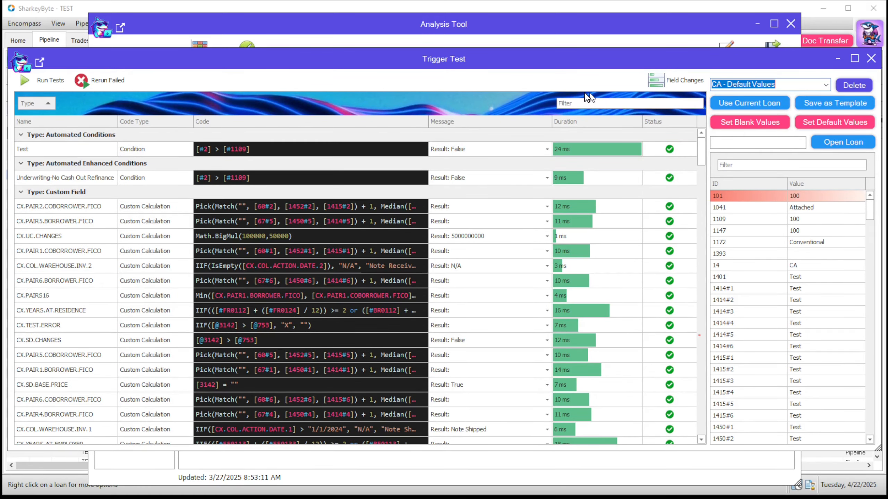